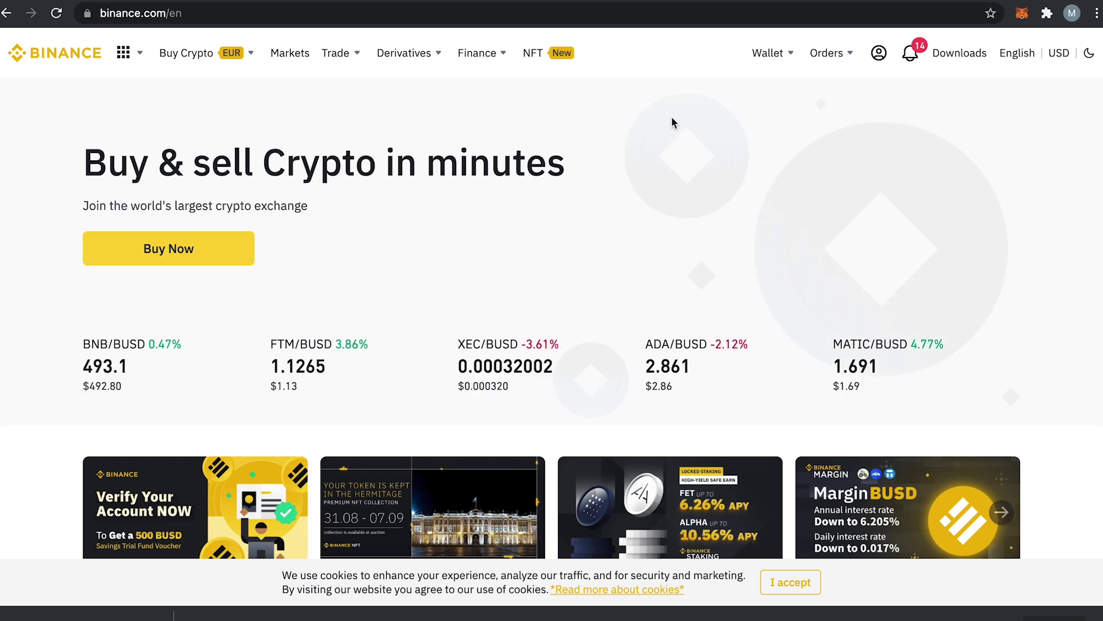
- Open the Wallet dropdown in the Binance home page's top navigation
{"action": "mouse_move", "coordinate": [769, 58]}
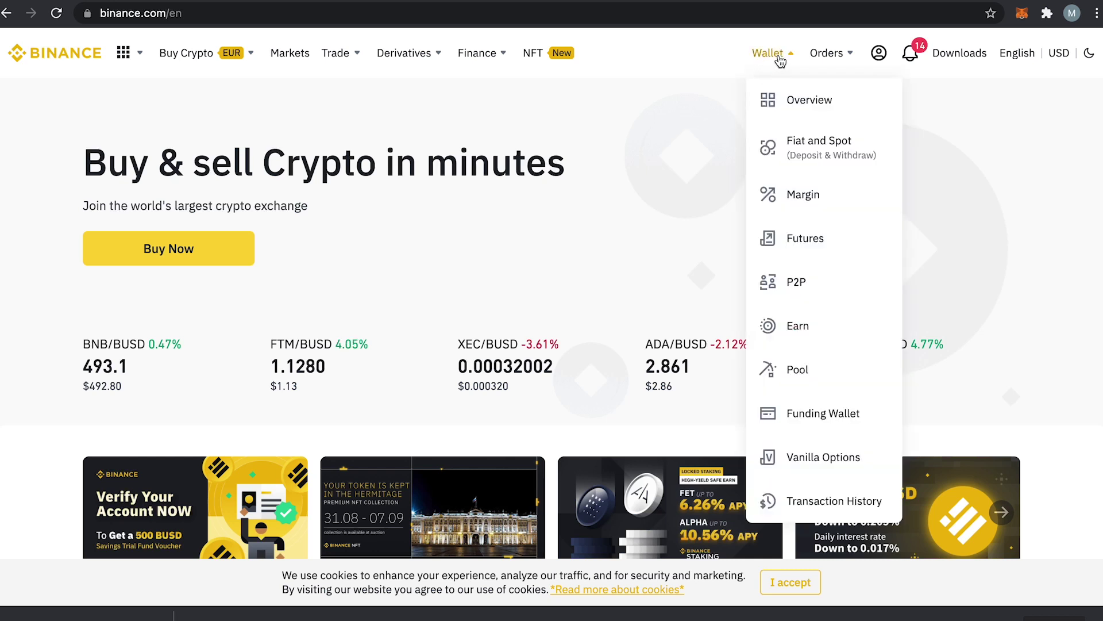
- Start a crypto deposit from the Fiat and Spot wallet with BNB as the coin
{"action": "left_click", "coordinate": [858, 163]}
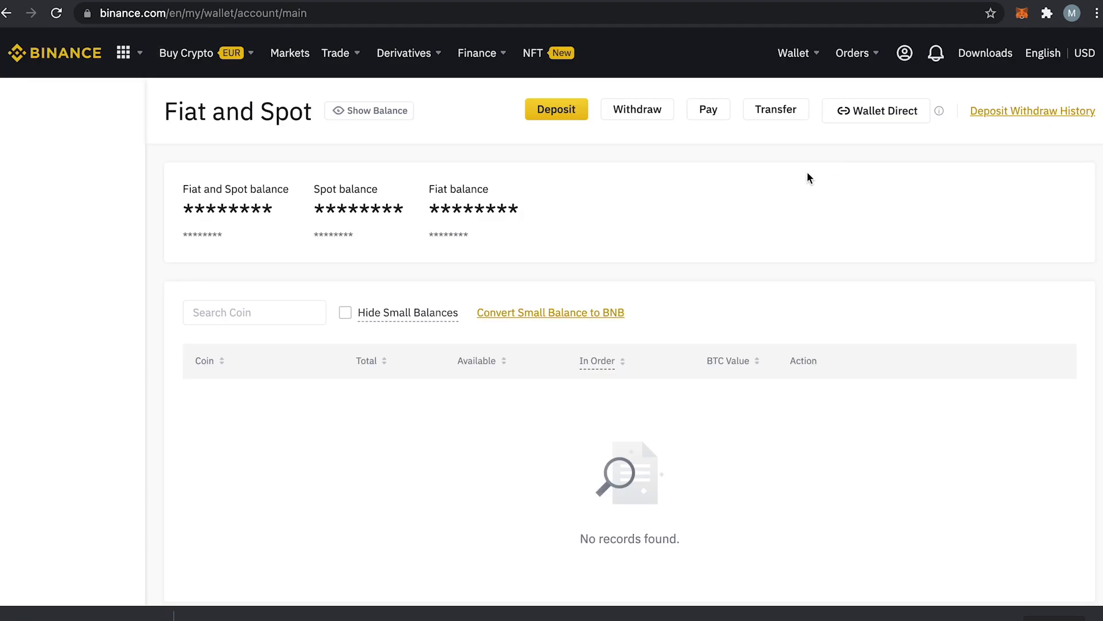
{"action": "left_click", "coordinate": [563, 119]}
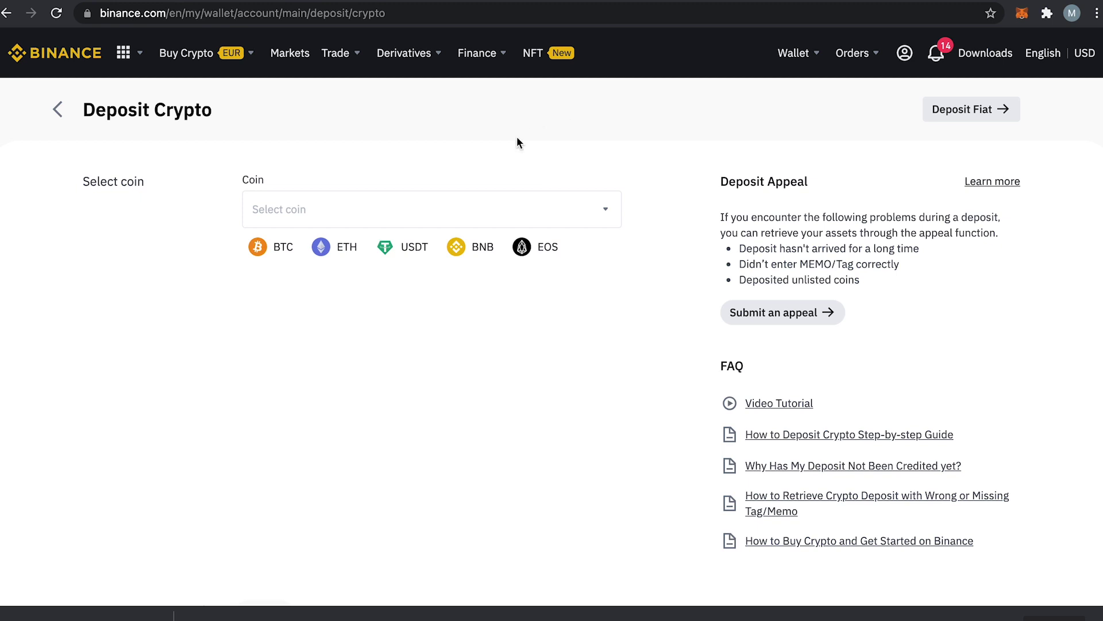
{"action": "left_click", "coordinate": [446, 213]}
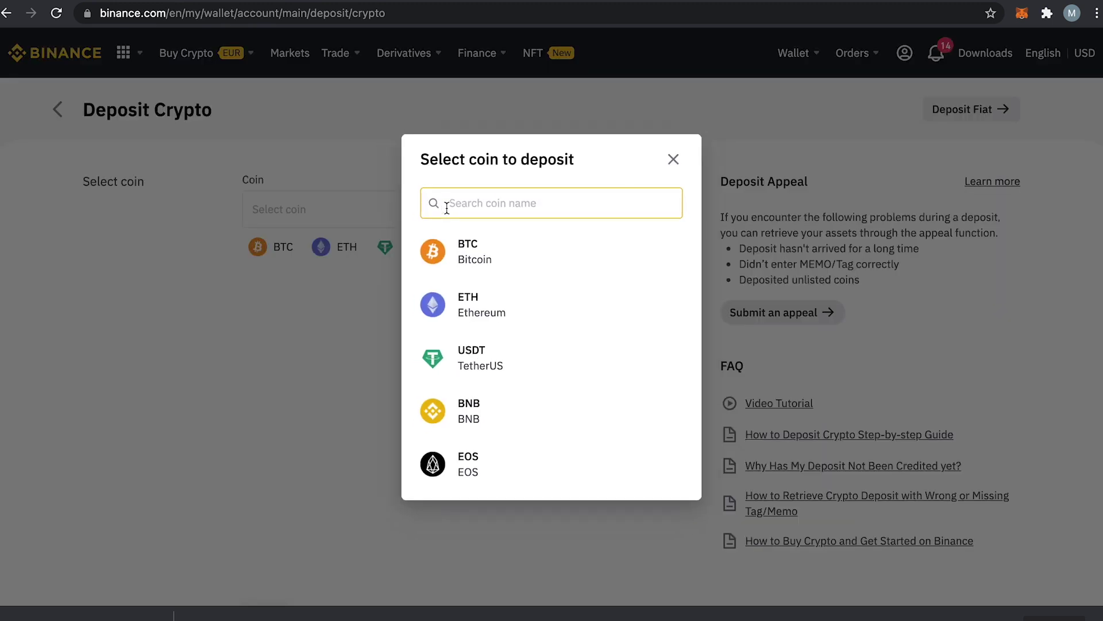
{"action": "type", "text": "bnb"}
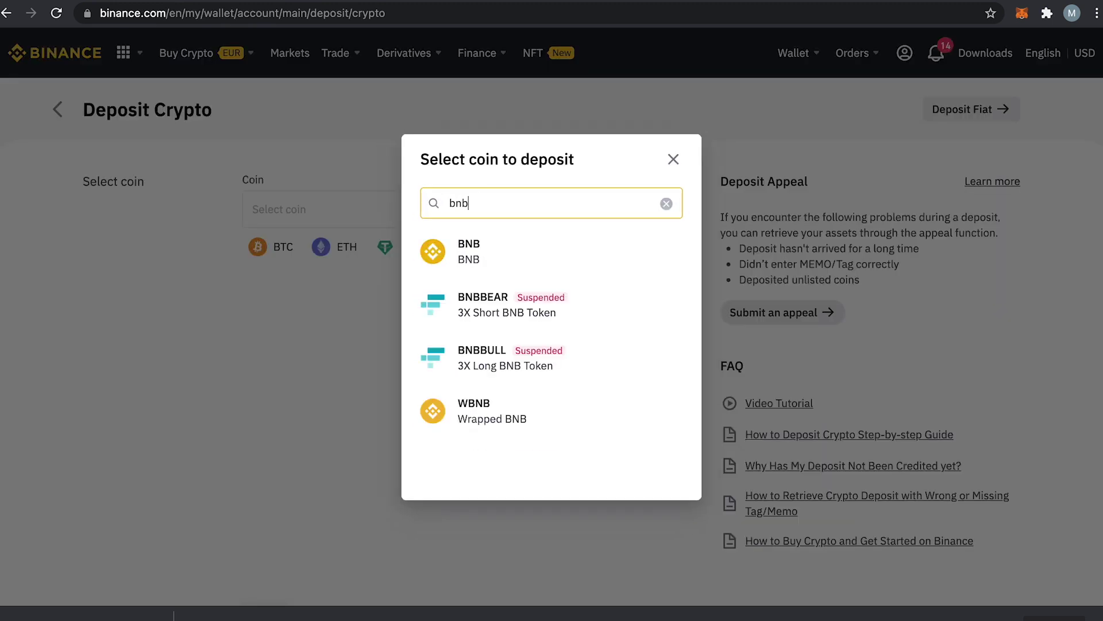
{"action": "left_click", "coordinate": [476, 249]}
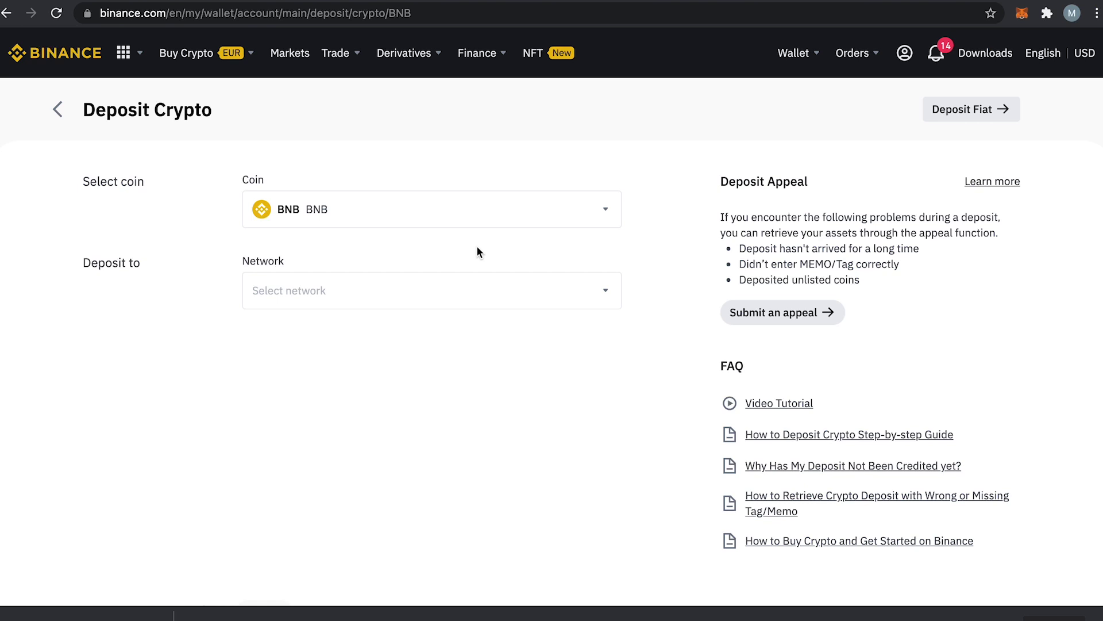
- Choose BSC Binance Smart Chain (BEP20) as the deposit network, noting the asset-loss warning
{"action": "left_click", "coordinate": [449, 291]}
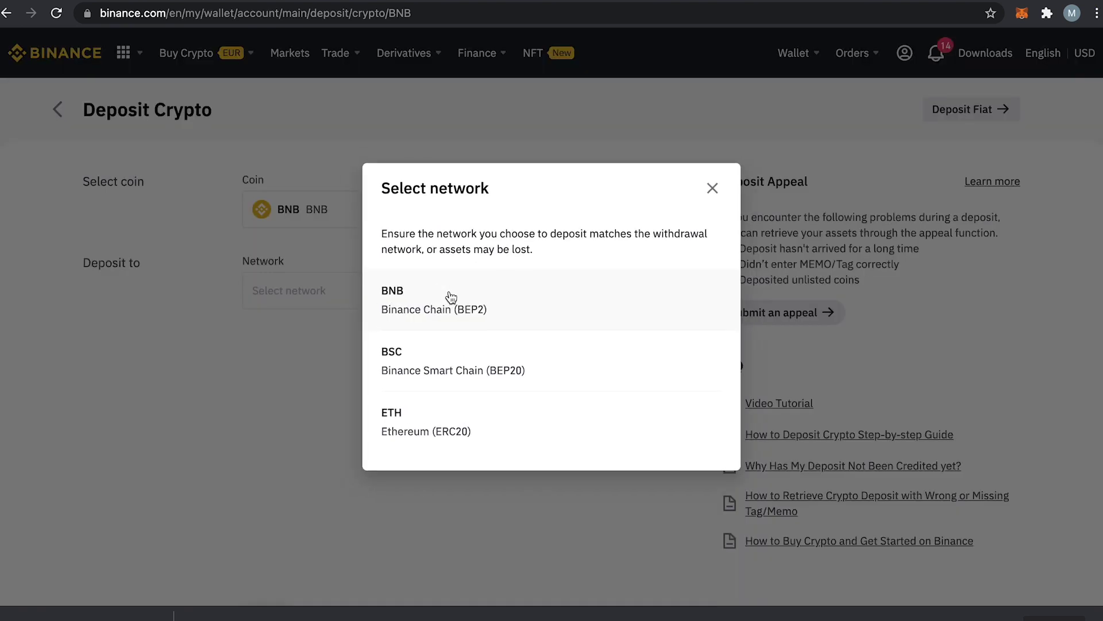
{"action": "left_click_drag", "start_coordinate": [439, 249], "coordinate": [540, 258]}
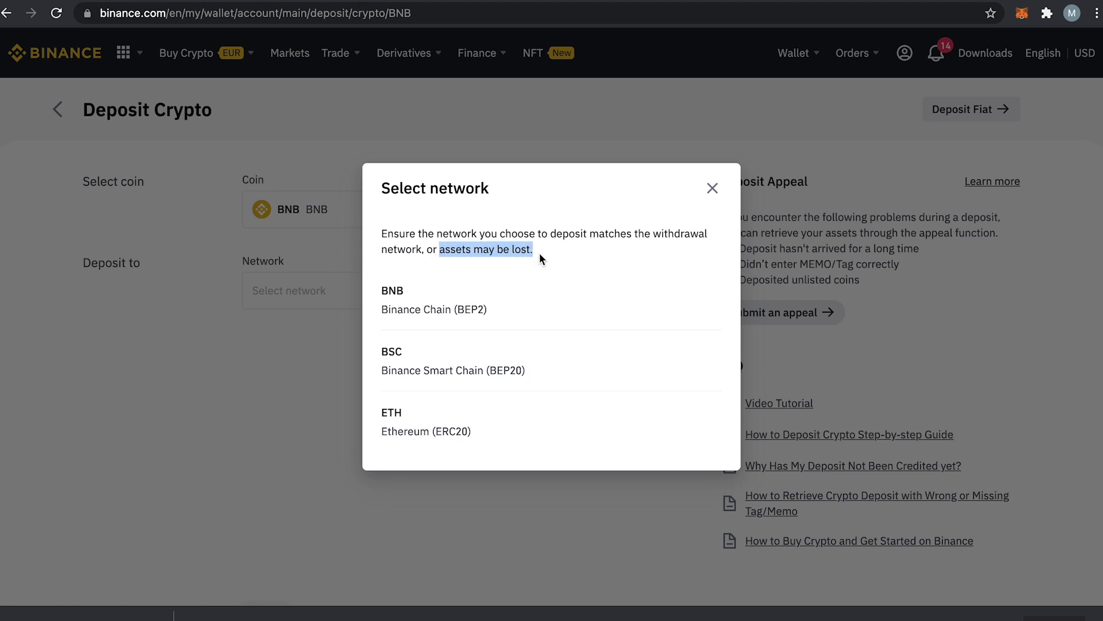
{"action": "left_click", "coordinate": [540, 254]}
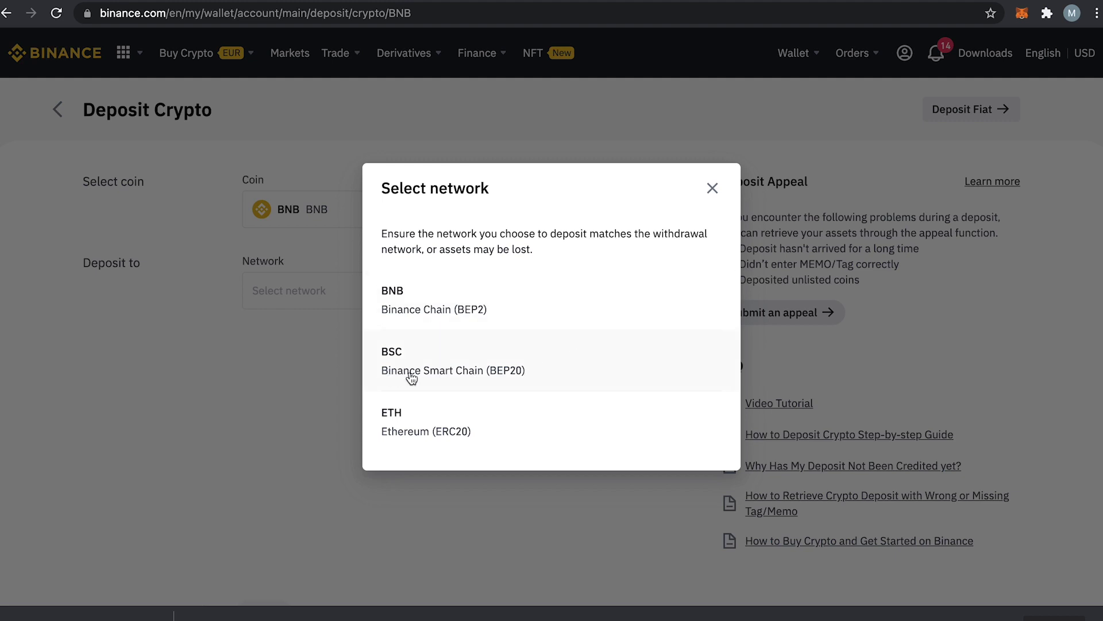
{"action": "left_click", "coordinate": [511, 382]}
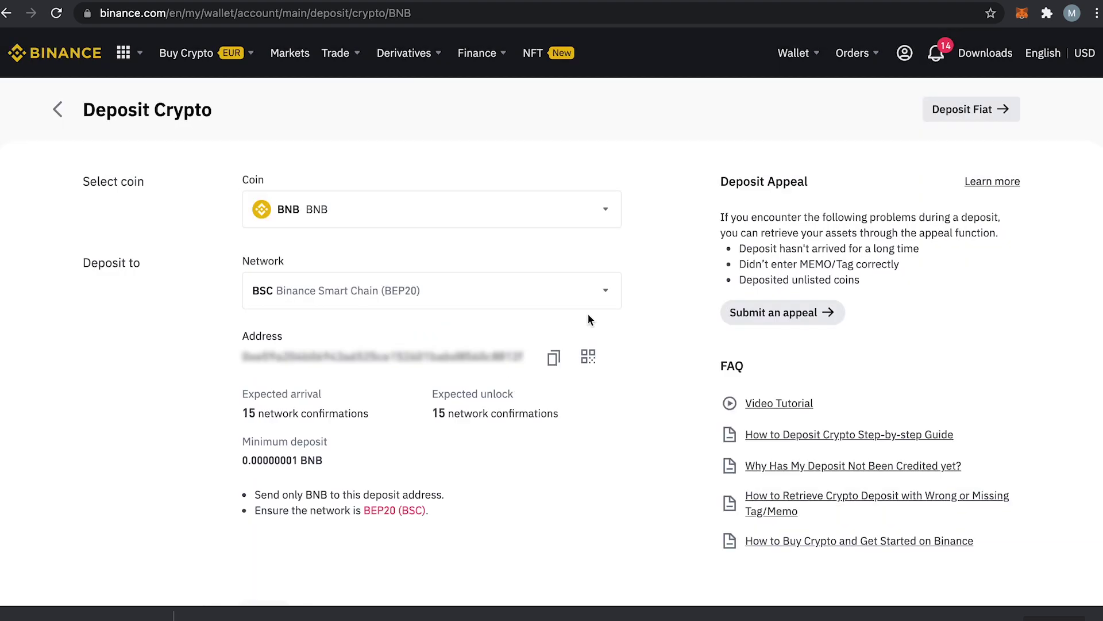
{"action": "left_click", "coordinate": [1021, 16]}
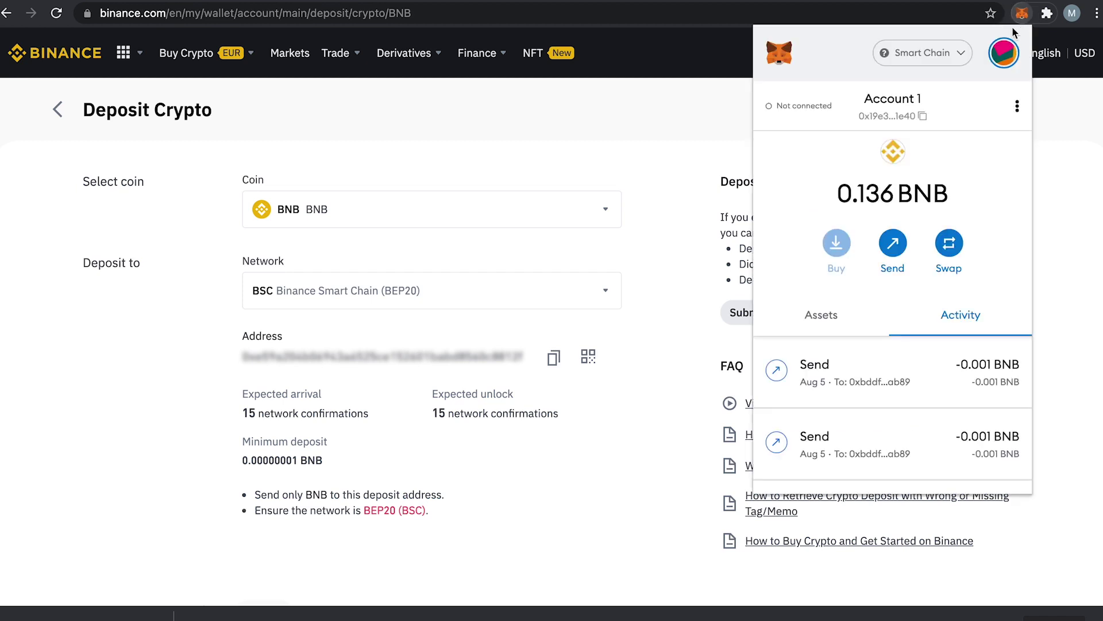
{"action": "left_click", "coordinate": [951, 67]}
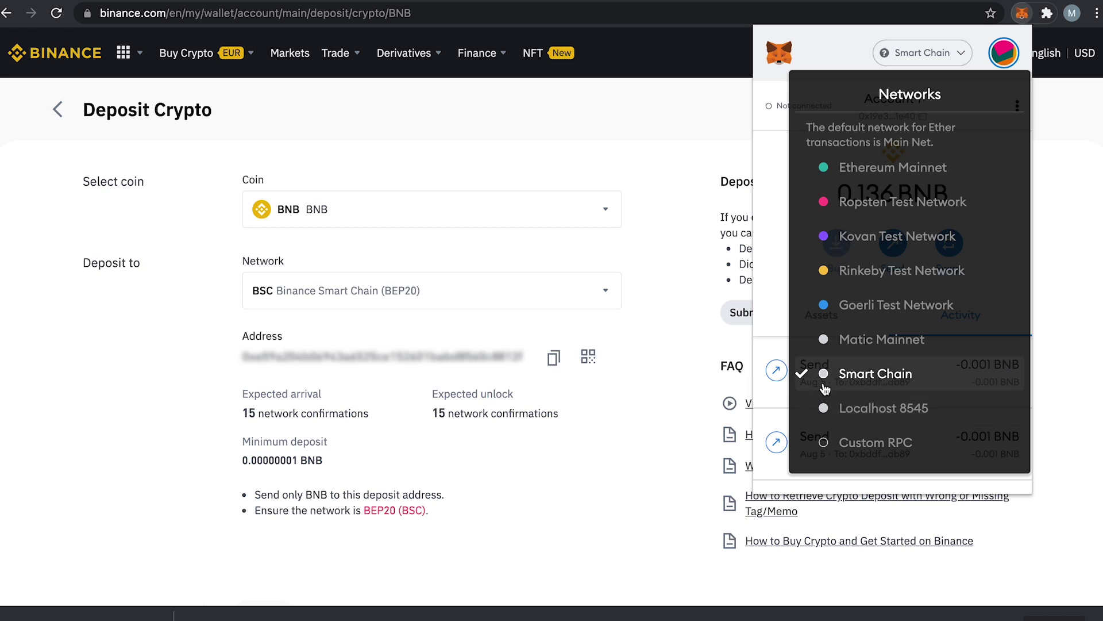
{"action": "left_click", "coordinate": [864, 376]}
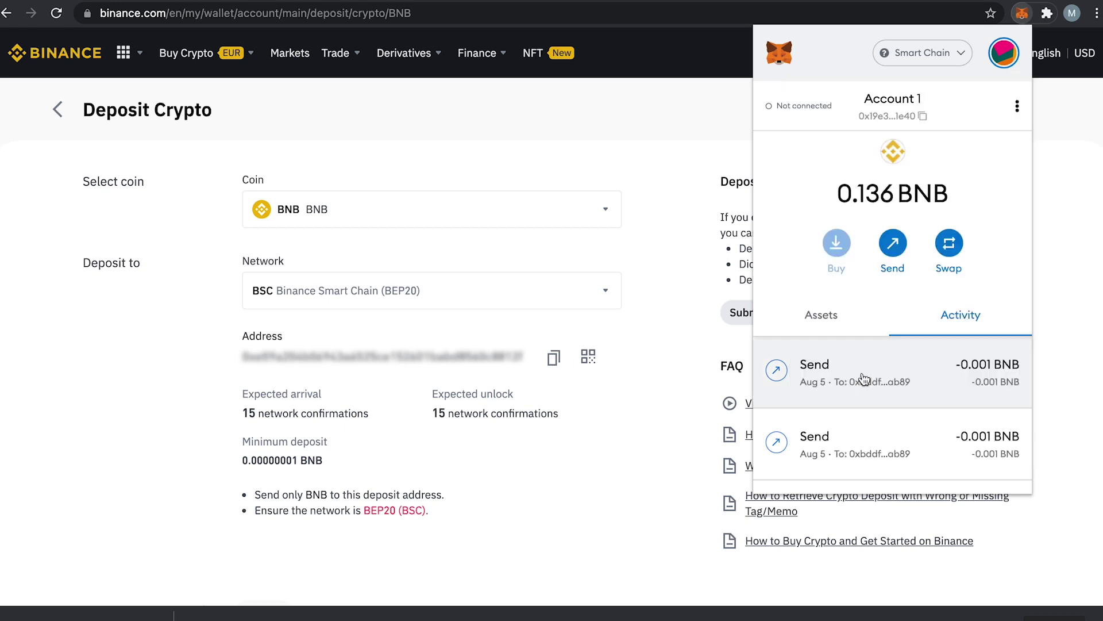
{"action": "left_click", "coordinate": [836, 320]}
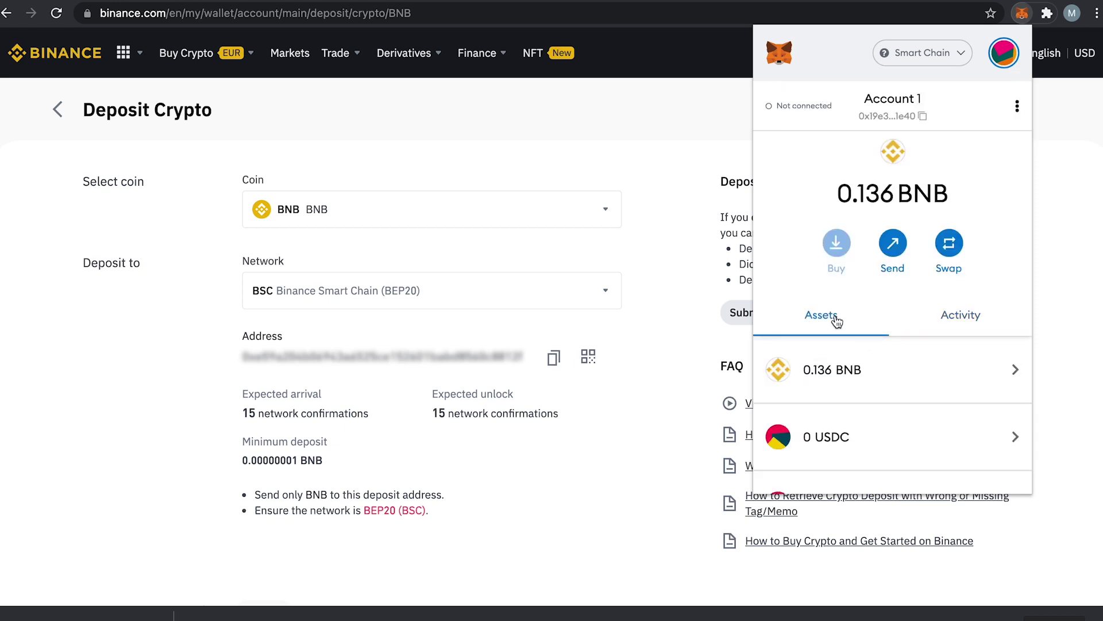
{"action": "left_click", "coordinate": [673, 334]}
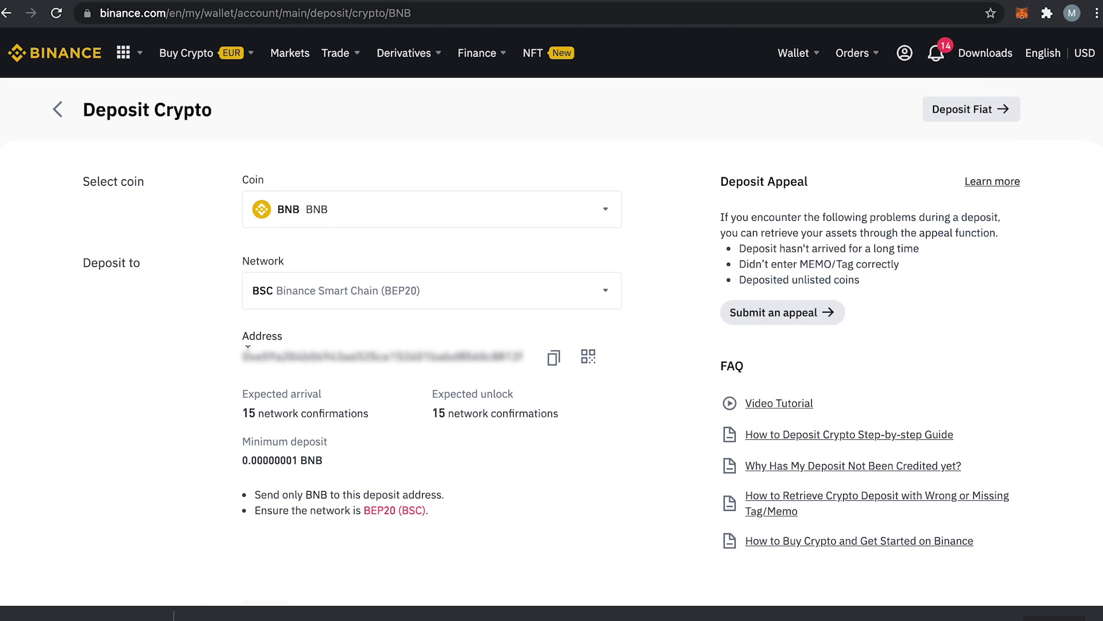
- Point out the deposit address and its 15 network confirmations, then copy the address
{"action": "left_click_drag", "start_coordinate": [240, 353], "coordinate": [522, 345]}
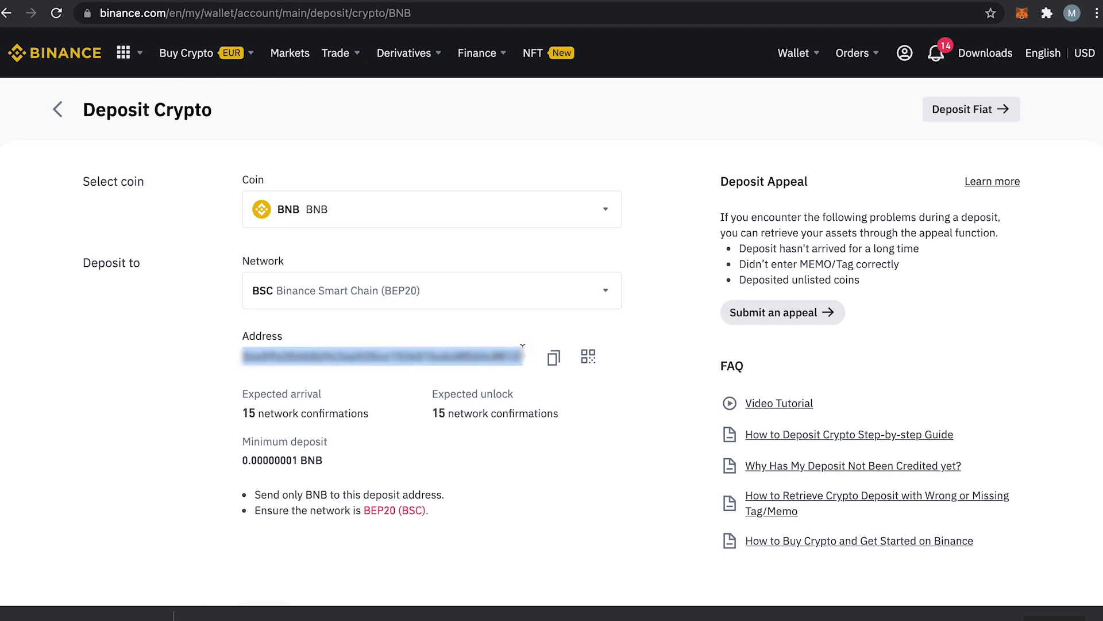
{"action": "left_click", "coordinate": [529, 364]}
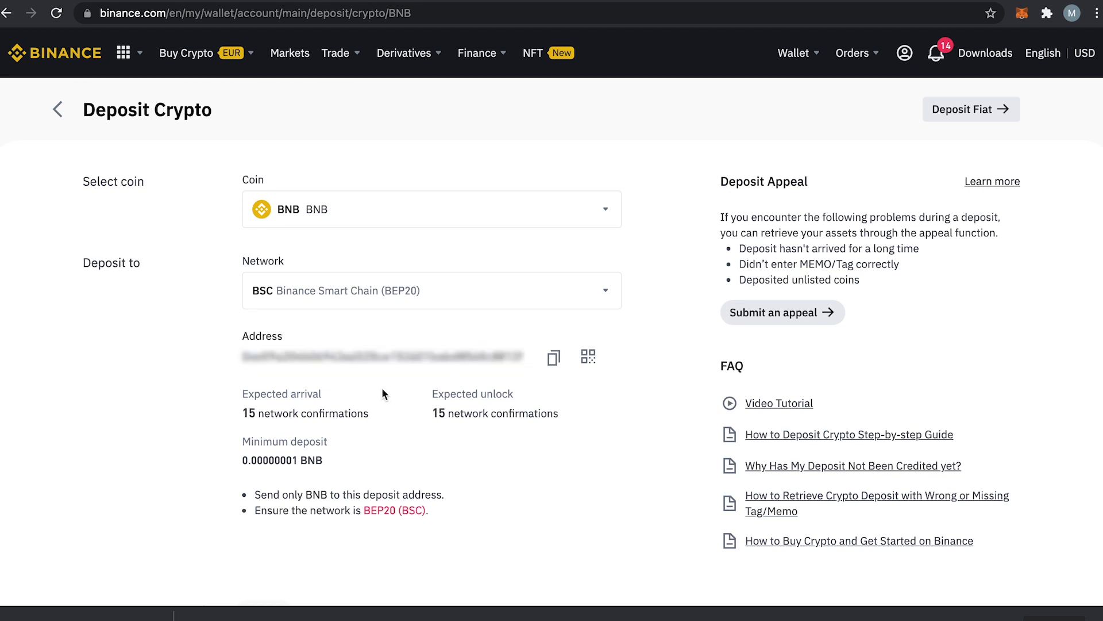
{"action": "left_click_drag", "start_coordinate": [242, 413], "coordinate": [361, 413]}
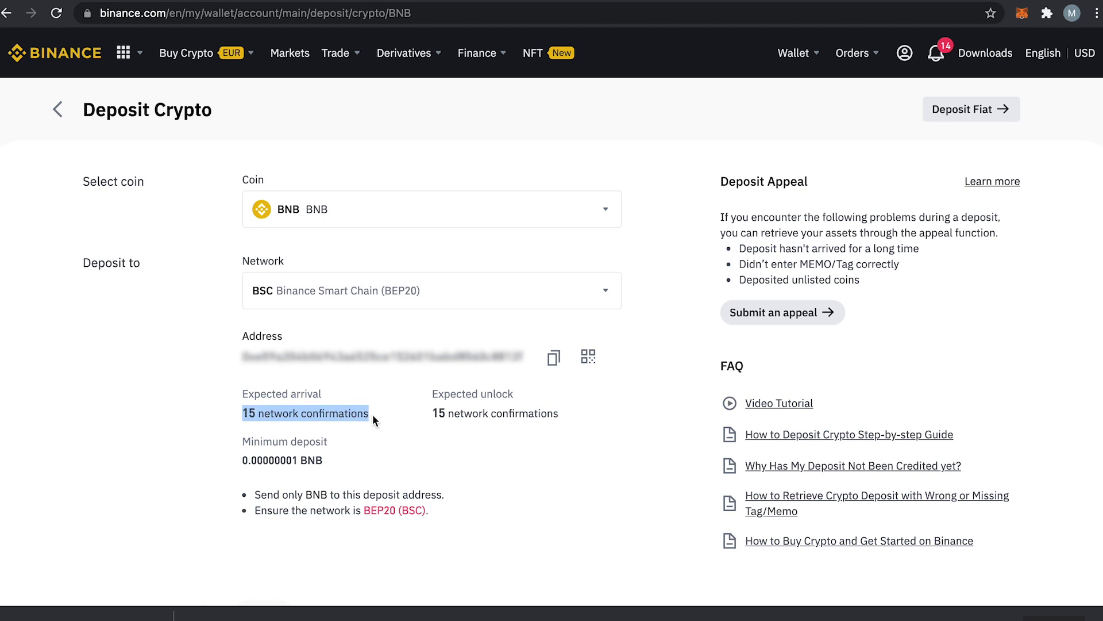
{"action": "left_click", "coordinate": [386, 414]}
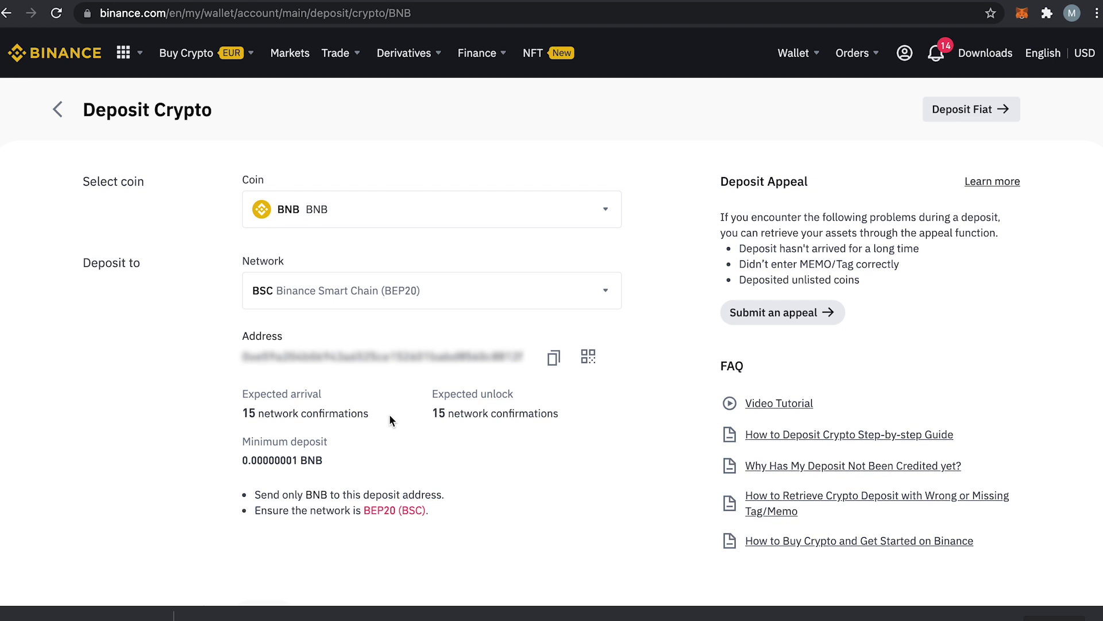
{"action": "left_click", "coordinate": [556, 362]}
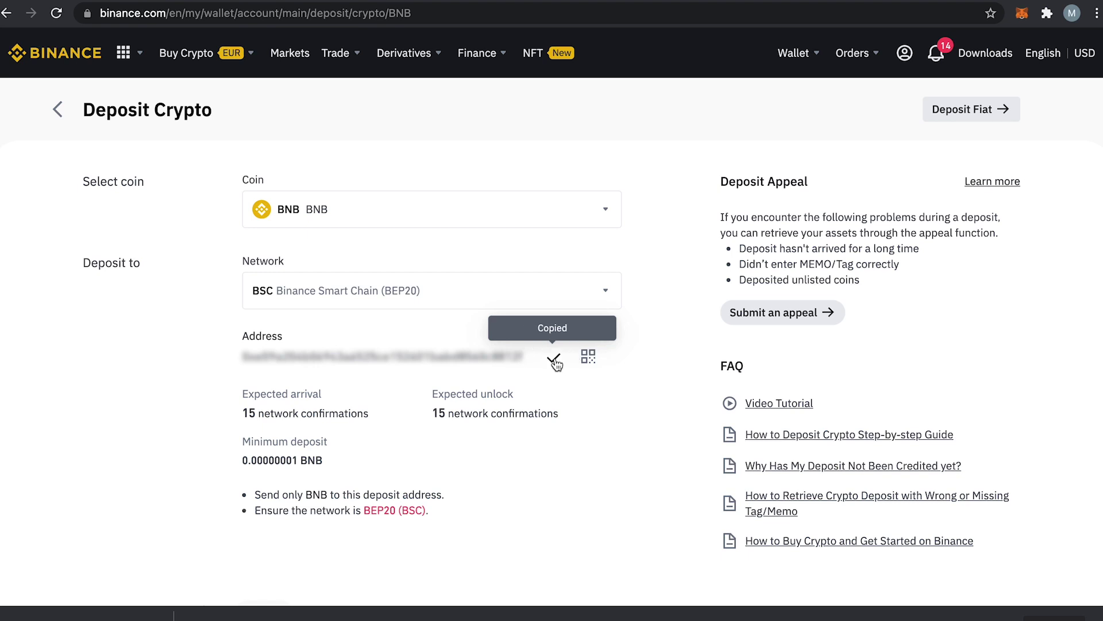
- Begin a MetaMask BNB send with the copied Binance deposit address pasted as recipient
{"action": "left_click", "coordinate": [1021, 16]}
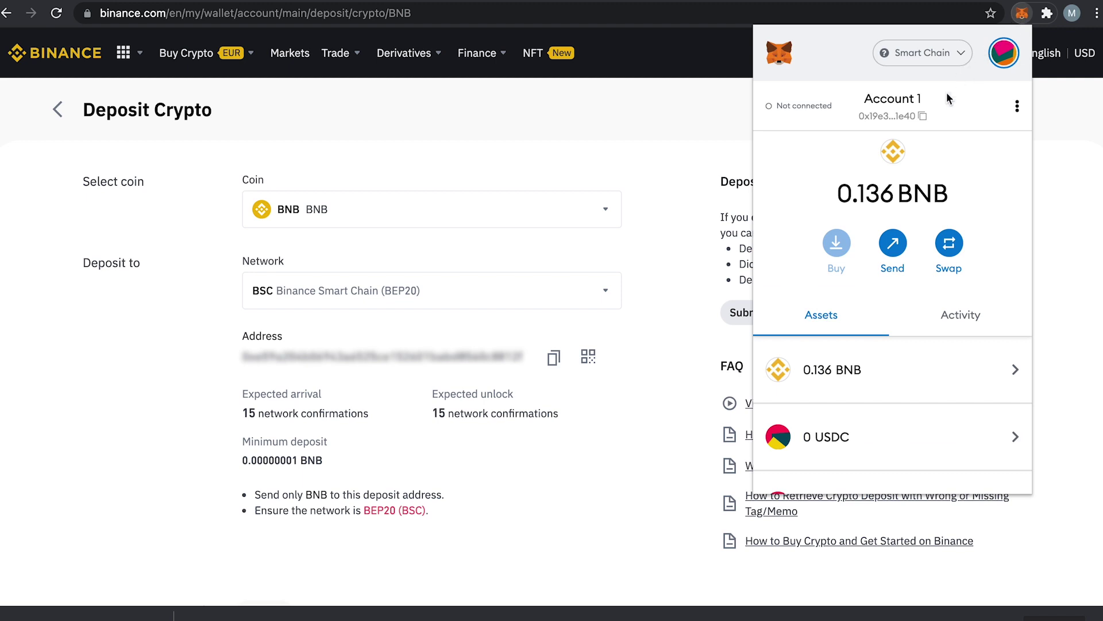
{"action": "left_click", "coordinate": [842, 372]}
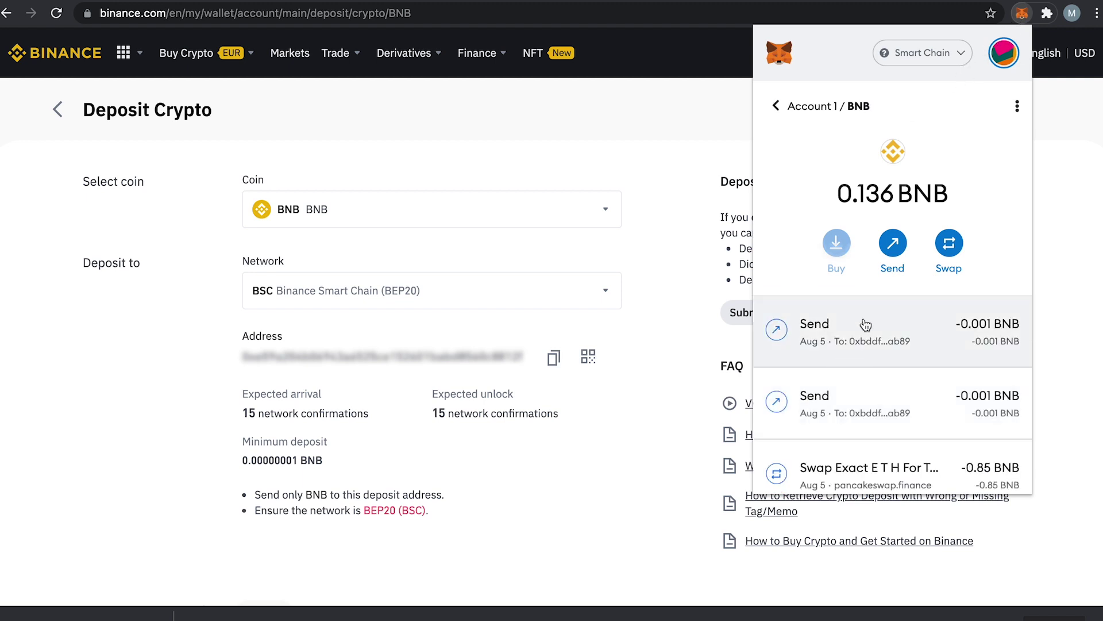
{"action": "left_click", "coordinate": [899, 248]}
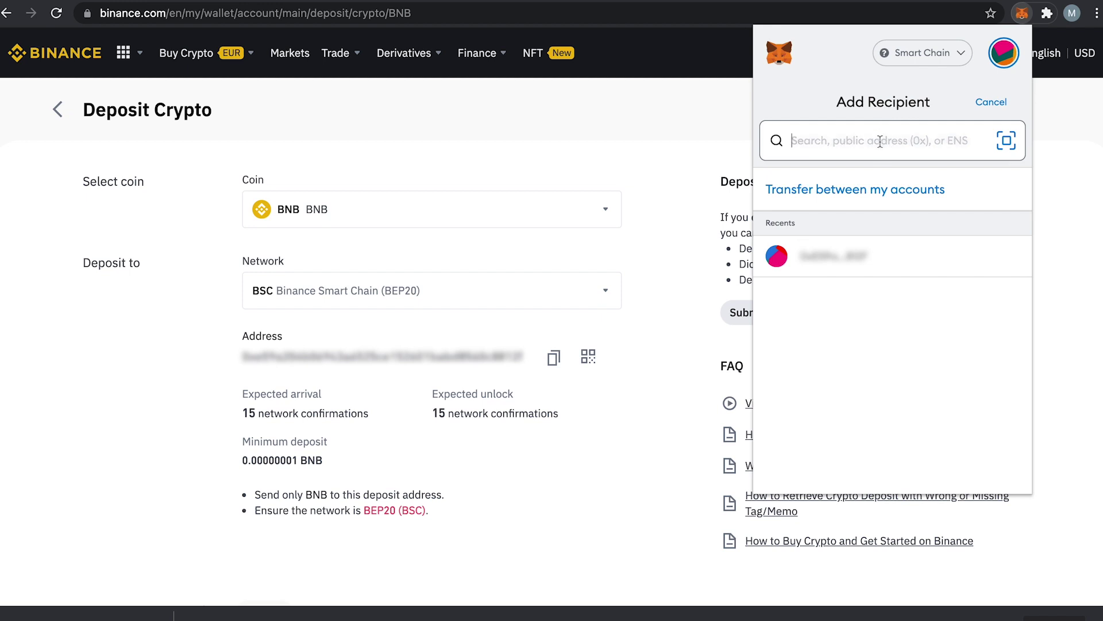
{"action": "key", "text": "ctrl+v"}
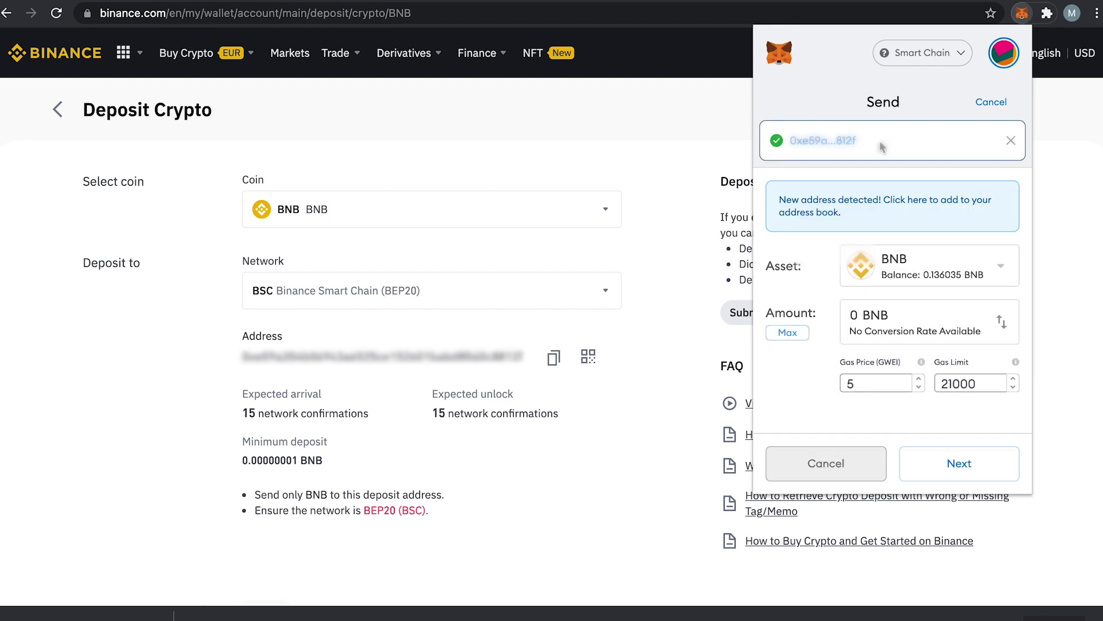
- Enter 0.0001 BNB as the amount and proceed to the confirmation screen
{"action": "left_click", "coordinate": [854, 315]}
{"action": "type", "text": ".0001"}
{"action": "left_click", "coordinate": [963, 477]}
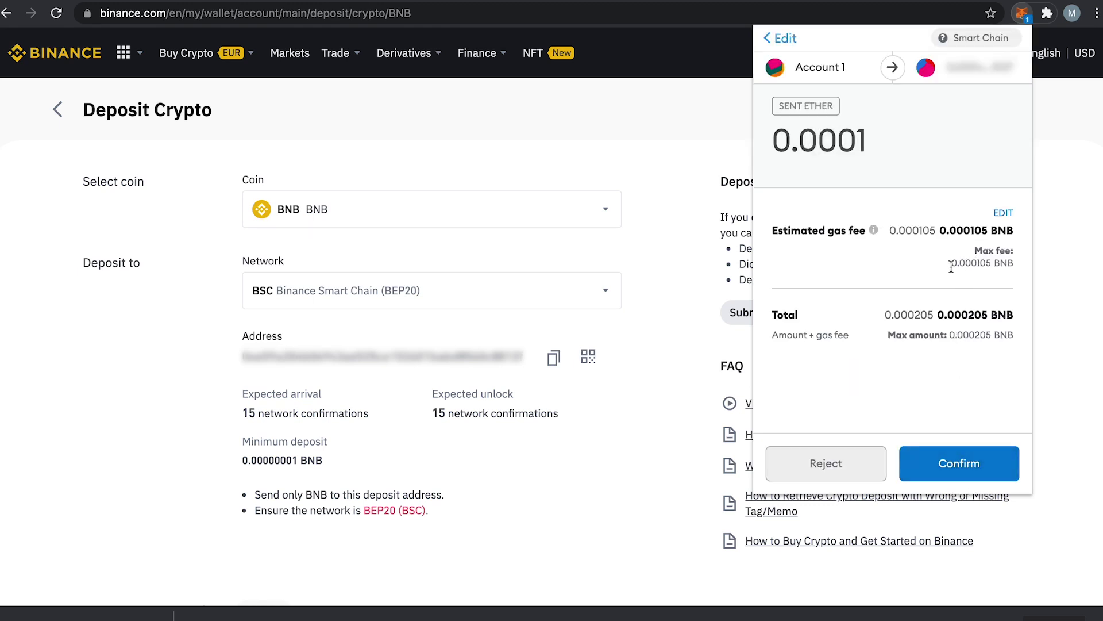
- Review the maximum gas fee, confirm the 0.0001 BNB transfer, and close the wallet popup
{"action": "left_click_drag", "start_coordinate": [952, 264], "coordinate": [991, 264]}
{"action": "left_click", "coordinate": [967, 473]}
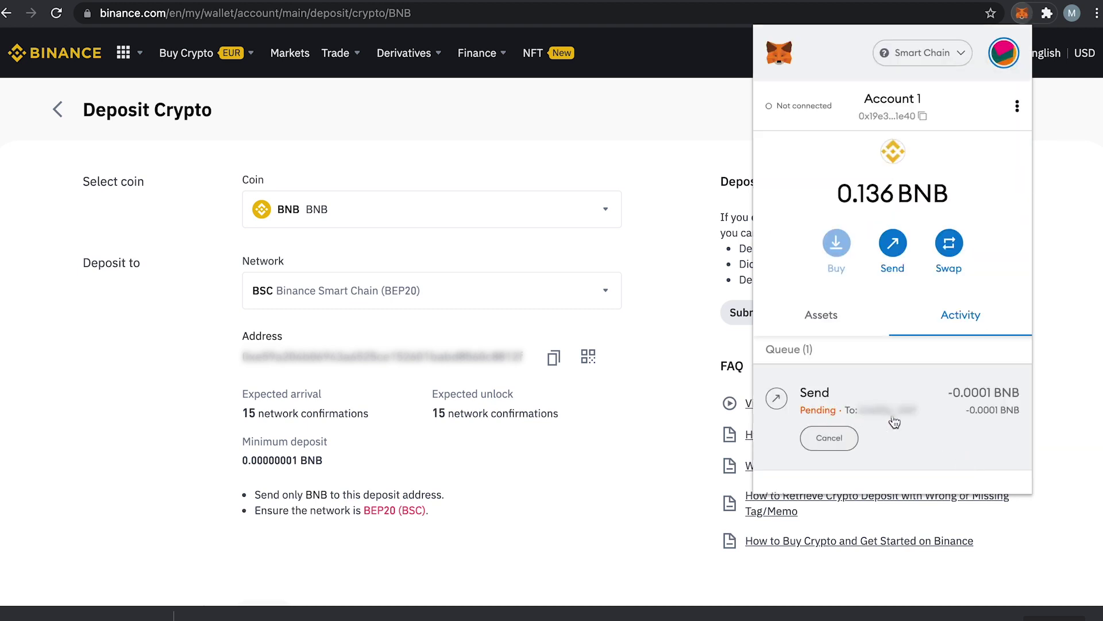
{"action": "left_click", "coordinate": [664, 317]}
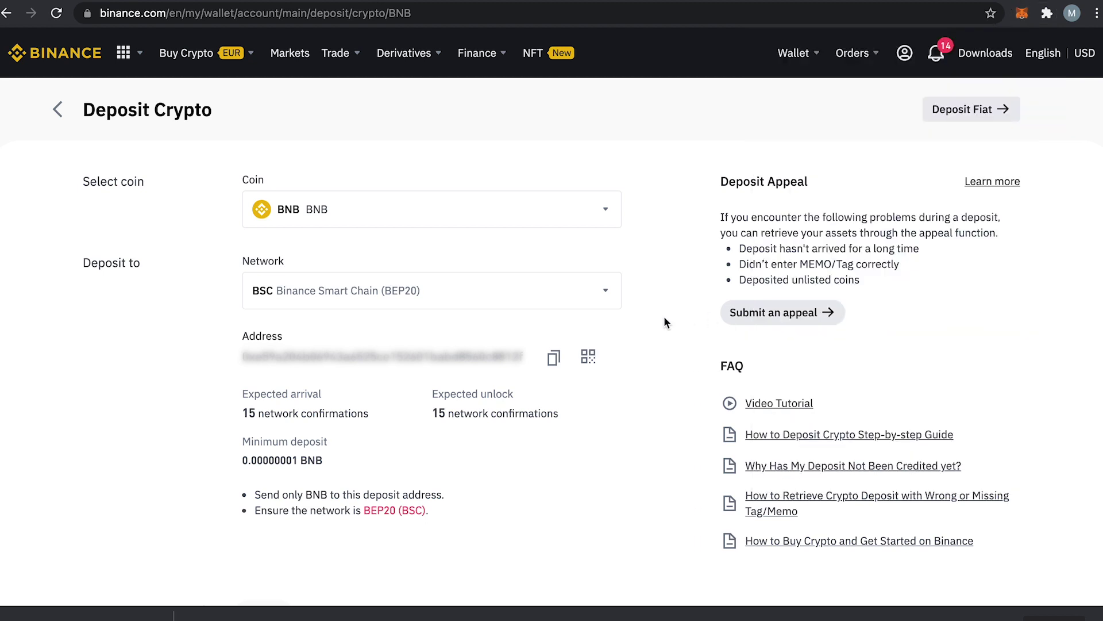
- Open Wallet > Transaction History and point out the 0.0001 BNB deposit's Completed status
{"action": "mouse_move", "coordinate": [794, 53]}
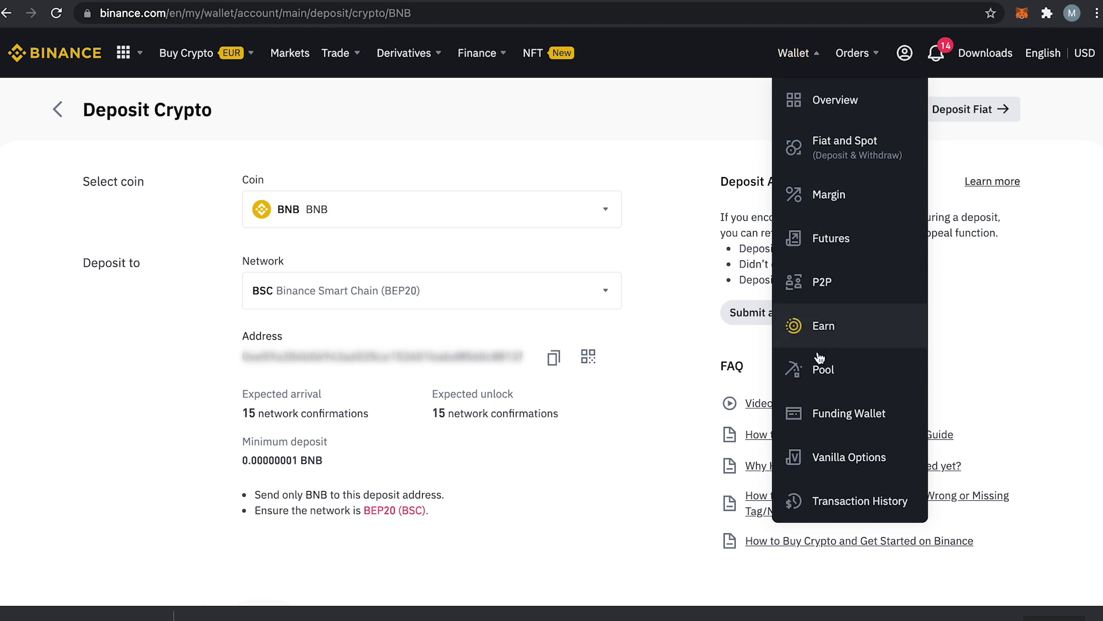
{"action": "left_click", "coordinate": [821, 501]}
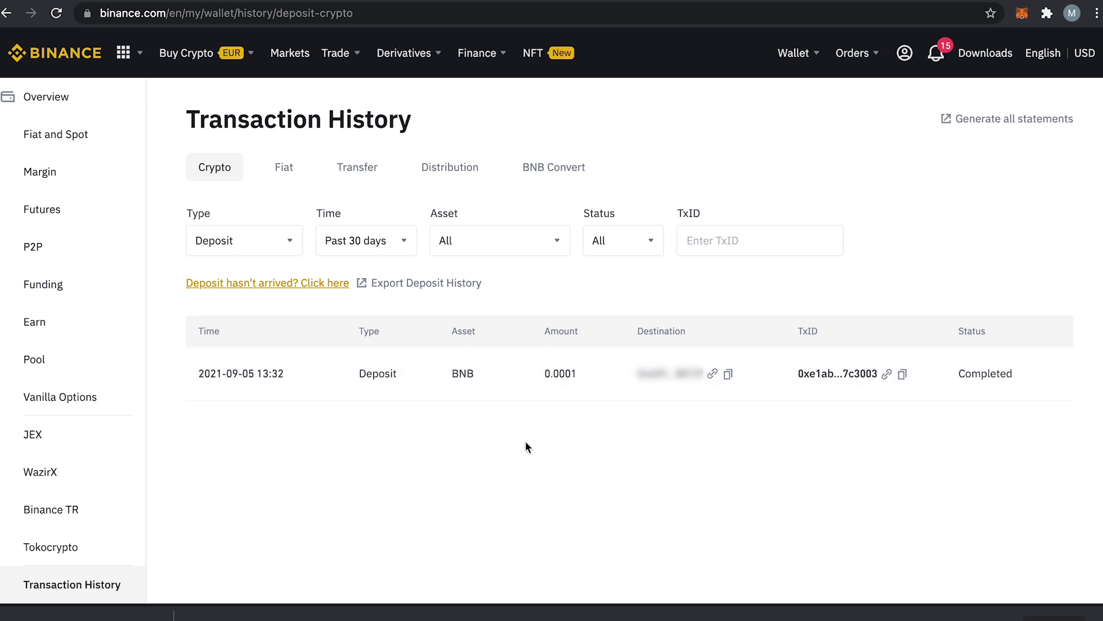
{"action": "left_click_drag", "start_coordinate": [959, 373], "coordinate": [1014, 374]}
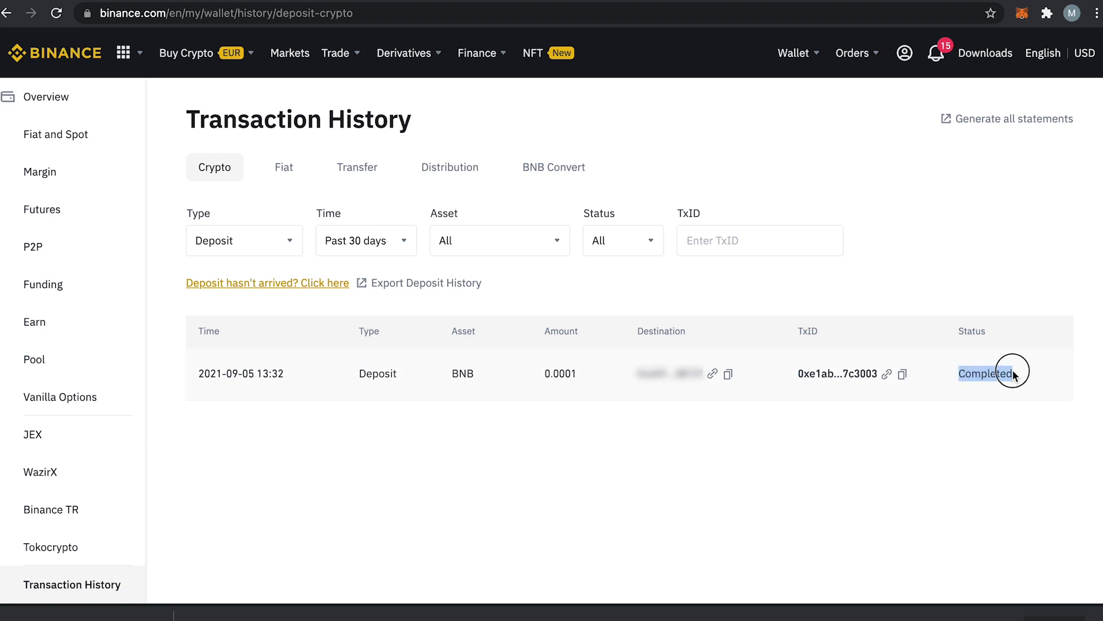
{"action": "left_click", "coordinate": [1020, 375]}
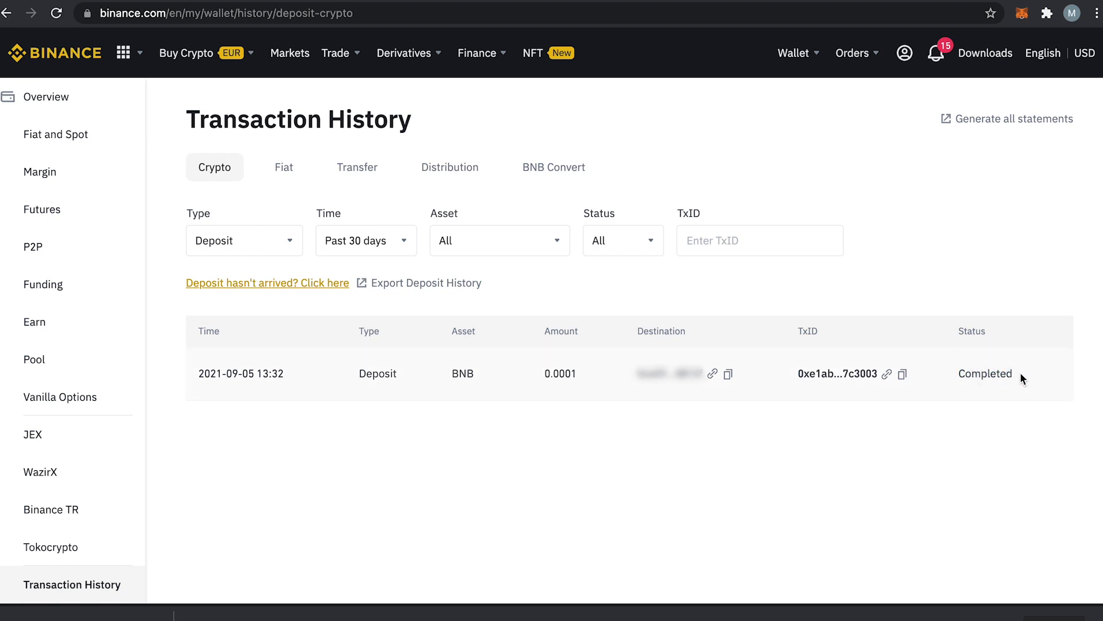